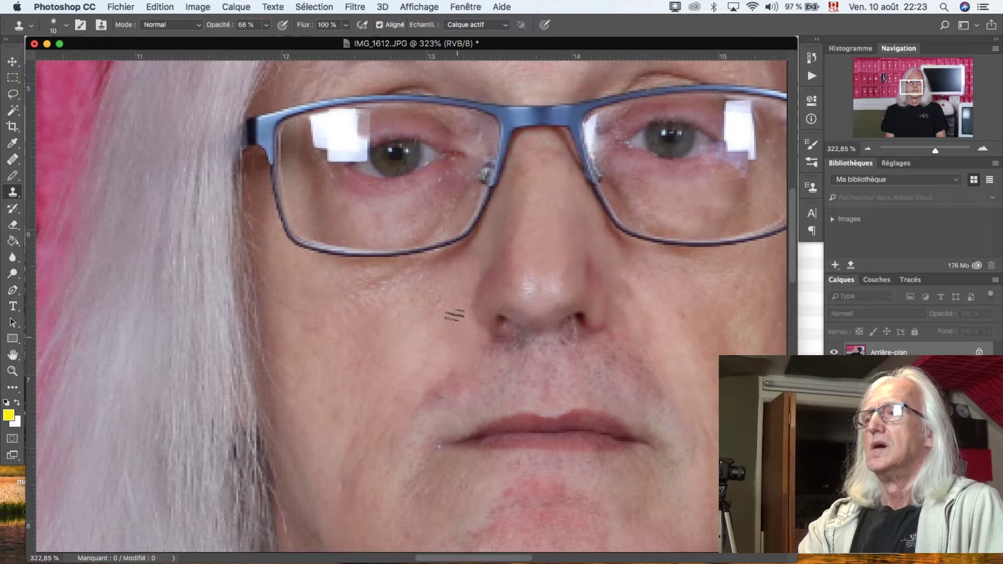
Clone clean skin over the blemishes beside the nose and the stubble between the nose and upper lip
drag(454, 369, 454, 377)
alt+click(450, 315)
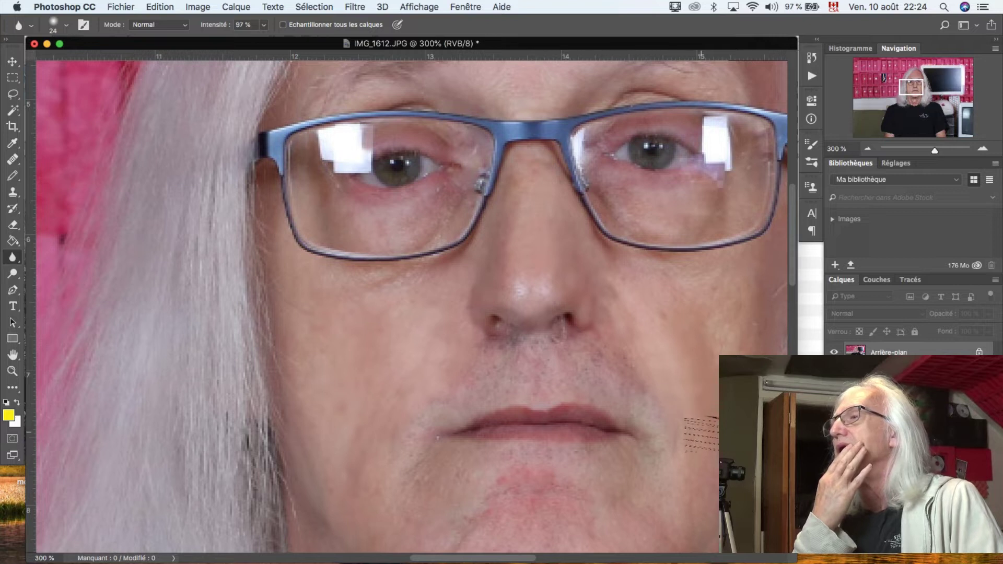
key(s)
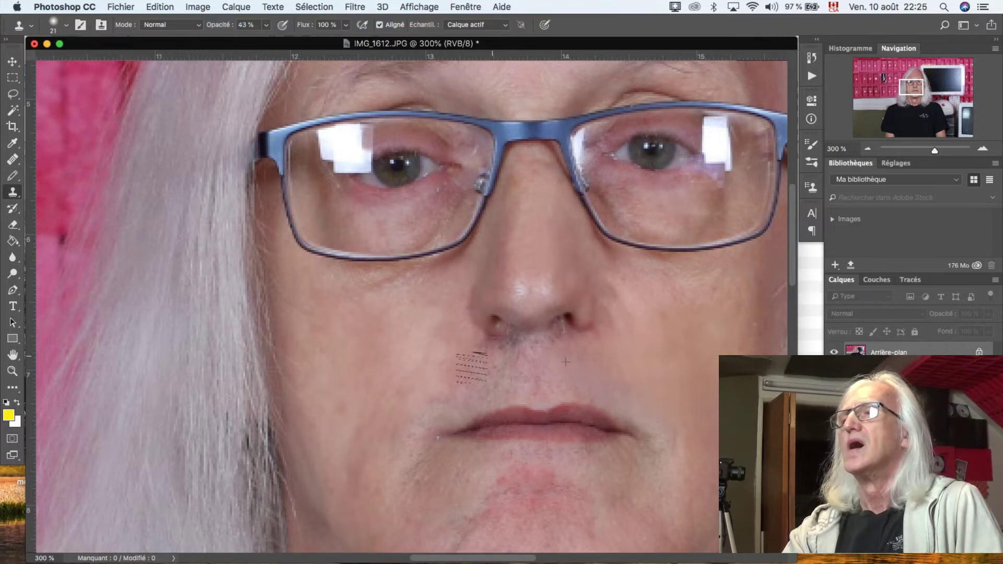
alt+click(444, 353)
mouse_move(465, 377)
mouse_down()
mouse_move(481, 378)
mouse_move(459, 370)
mouse_move(444, 410)
mouse_move(465, 369)
mouse_up()
alt+click(638, 352)
mouse_move(584, 361)
mouse_down()
mouse_move(567, 358)
mouse_move(587, 370)
mouse_up()
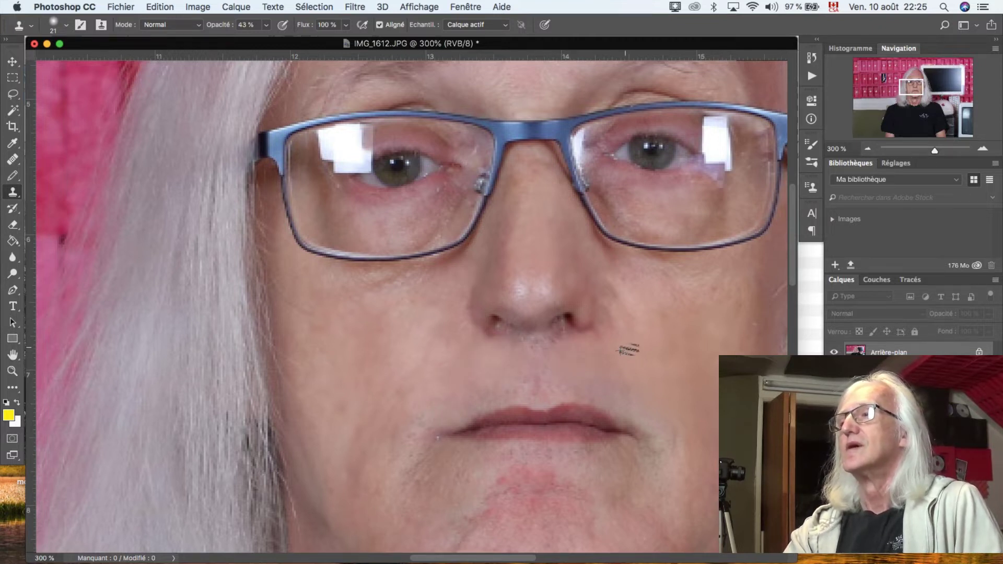
Reduce the Clone Stamp brush to 18 px and clone even skin over the redness and stubble on the chin
key([)
key([)
key([)
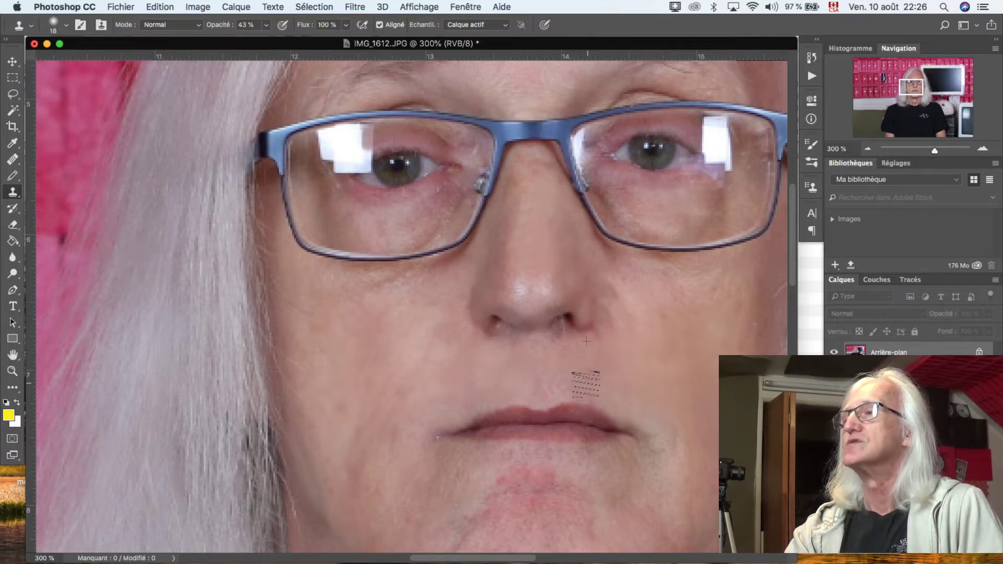
scroll(575, 374, down, 5)
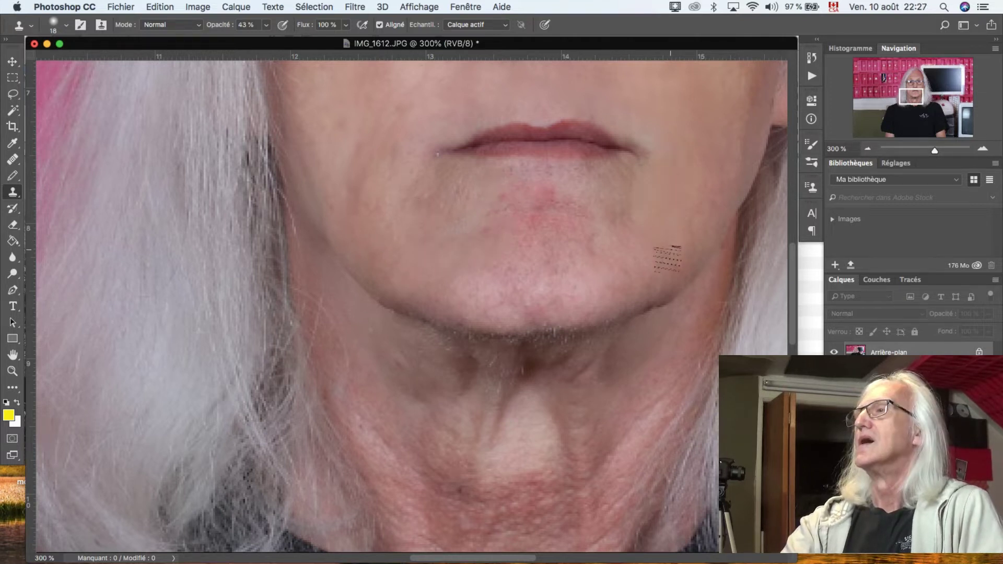
mouse_move(668, 258)
mouse_down()
mouse_move(669, 229)
mouse_move(639, 250)
mouse_move(637, 237)
mouse_move(665, 179)
mouse_move(618, 223)
mouse_move(665, 195)
mouse_move(620, 228)
mouse_move(621, 203)
mouse_move(615, 216)
mouse_move(672, 191)
mouse_move(625, 183)
mouse_move(646, 217)
mouse_up()
alt+click(671, 222)
alt+click(666, 181)
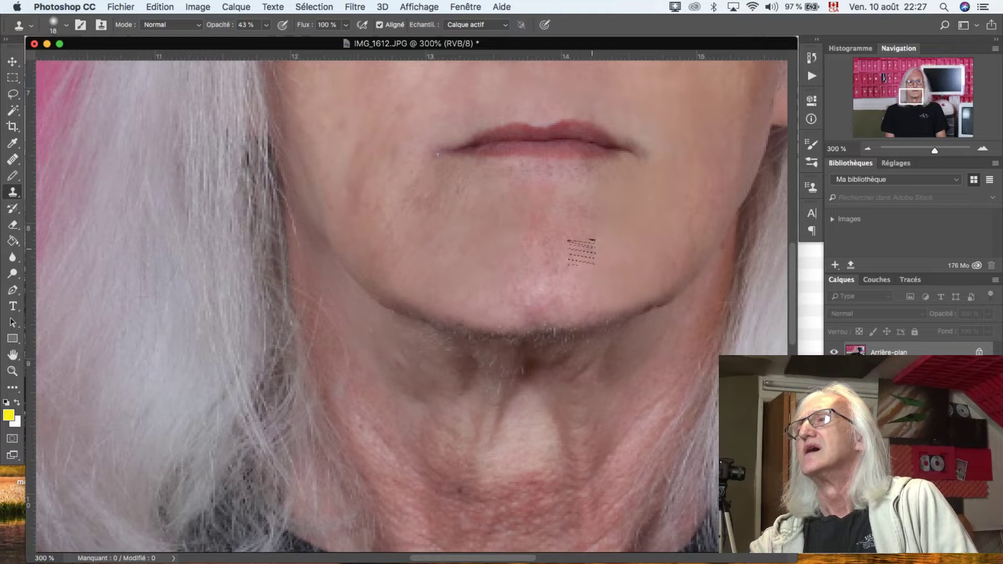
mouse_move(581, 252)
mouse_down()
mouse_move(522, 252)
mouse_move(571, 253)
mouse_move(513, 262)
mouse_move(486, 286)
mouse_up()
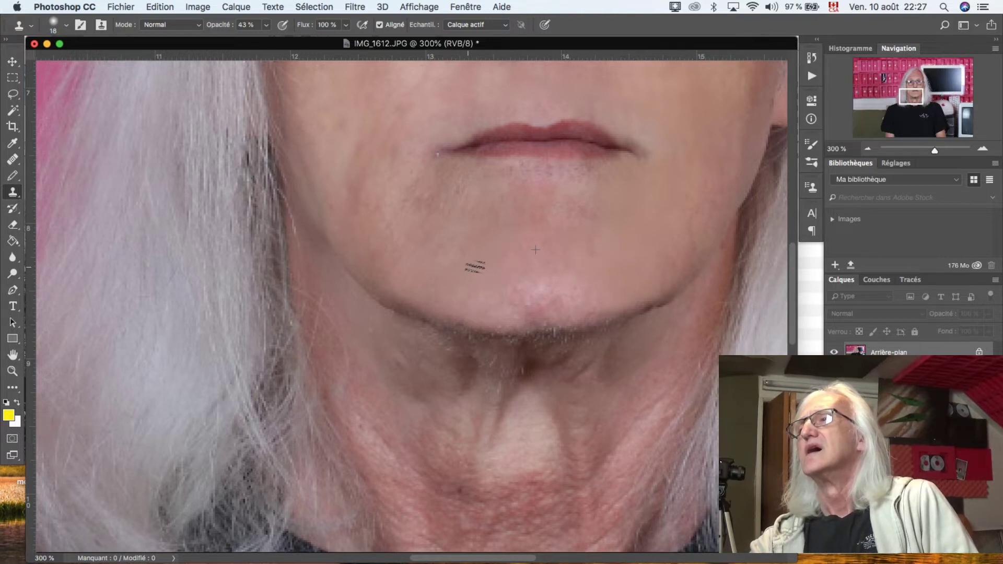
key(super+minus)
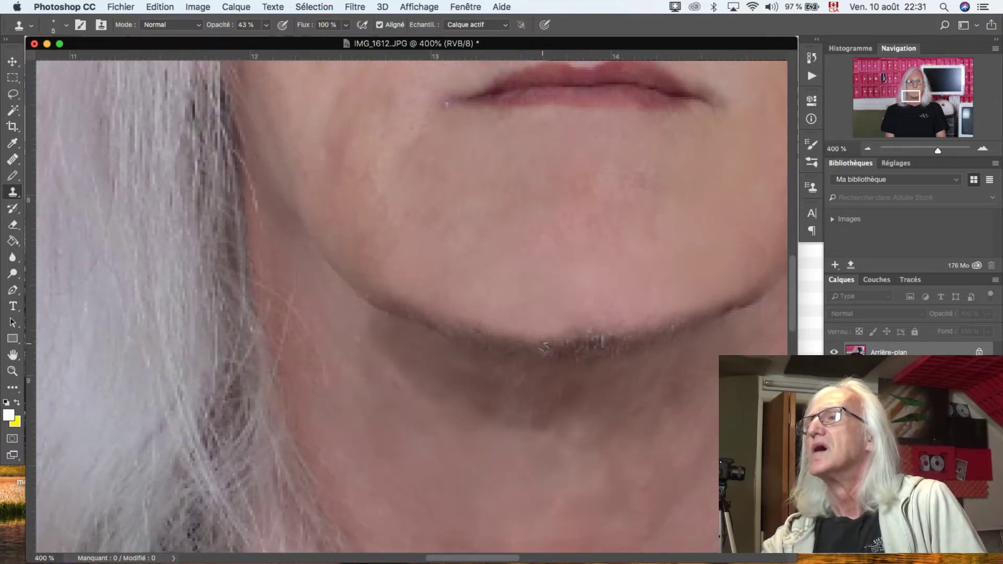
Set the Clone Stamp to 8 px and 27% opacity to soften the skin beneath the eye on the image's left
key(super+0)
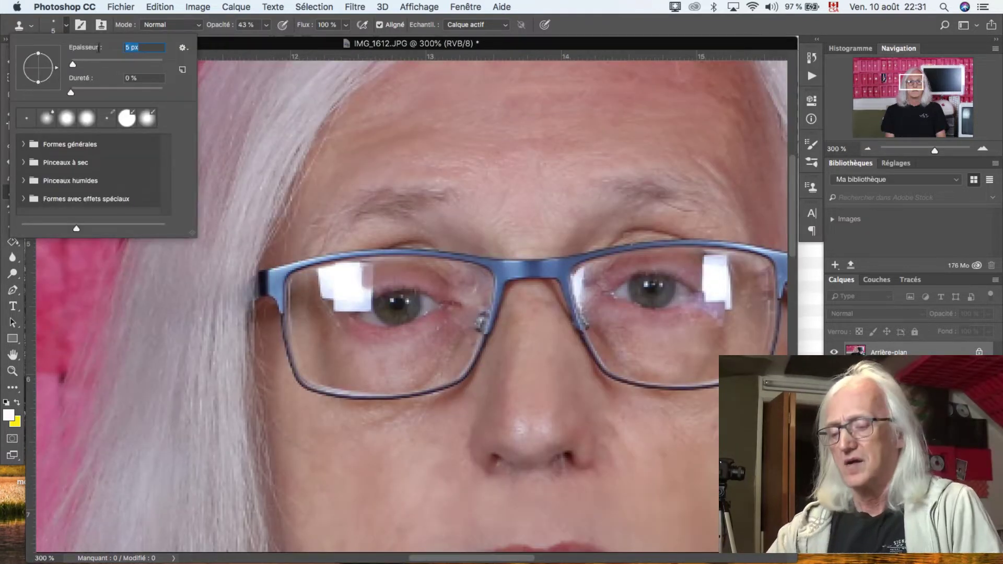
text(8)
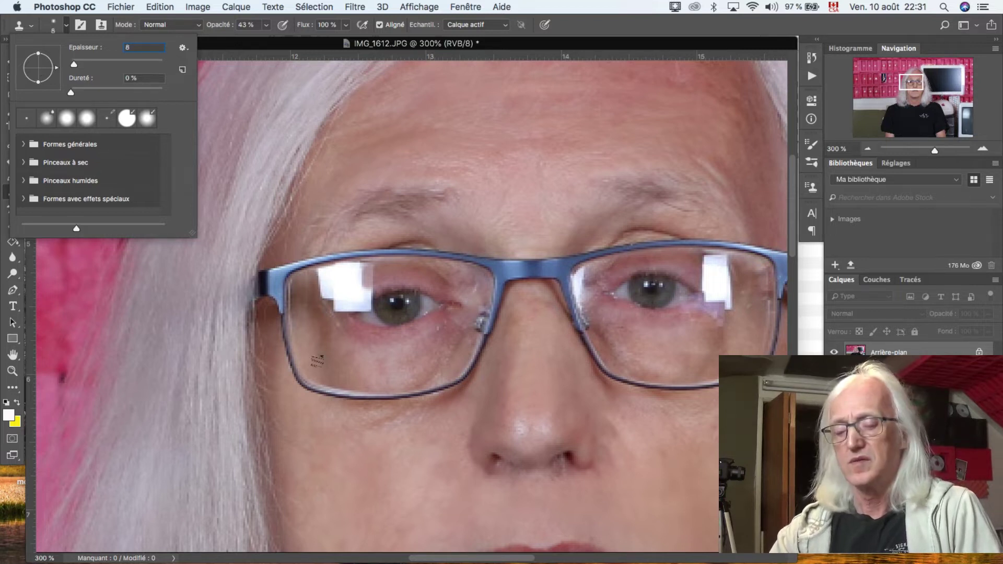
key(Return)
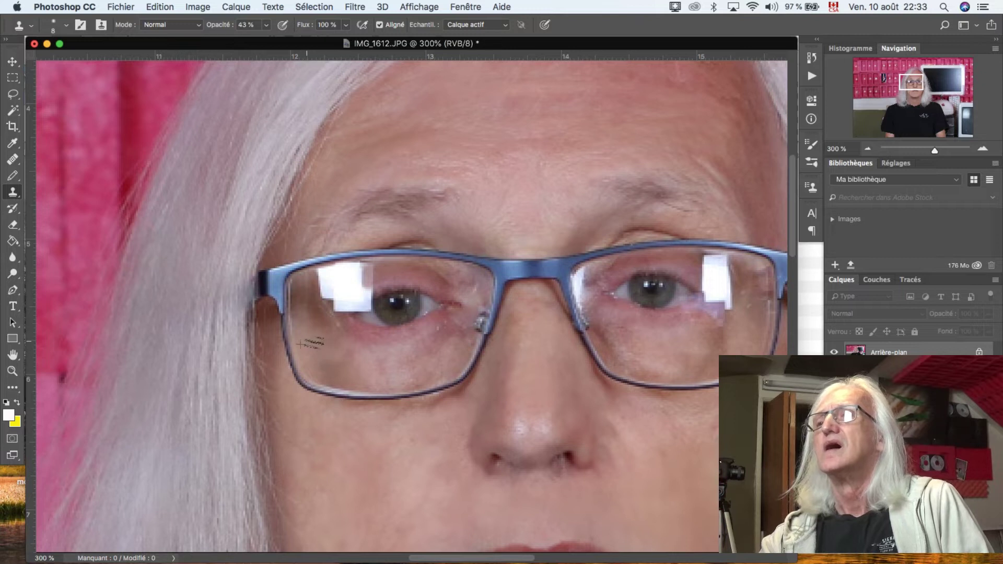
key(2)
key(7)
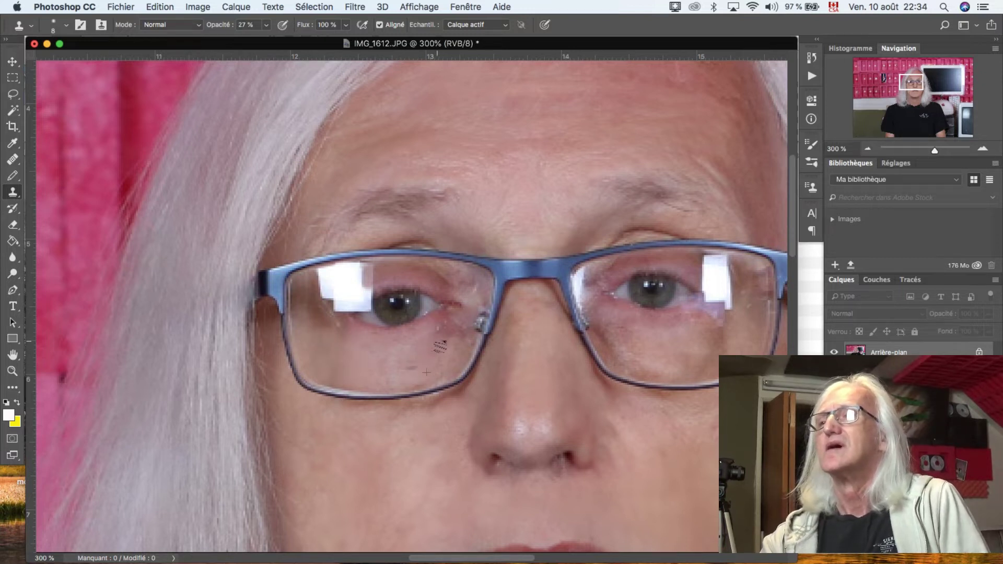
Raise the Clone Stamp opacity to 39% and smooth the under-eye skin and upper eyelid fold on the image's right
key(3)
key(9)
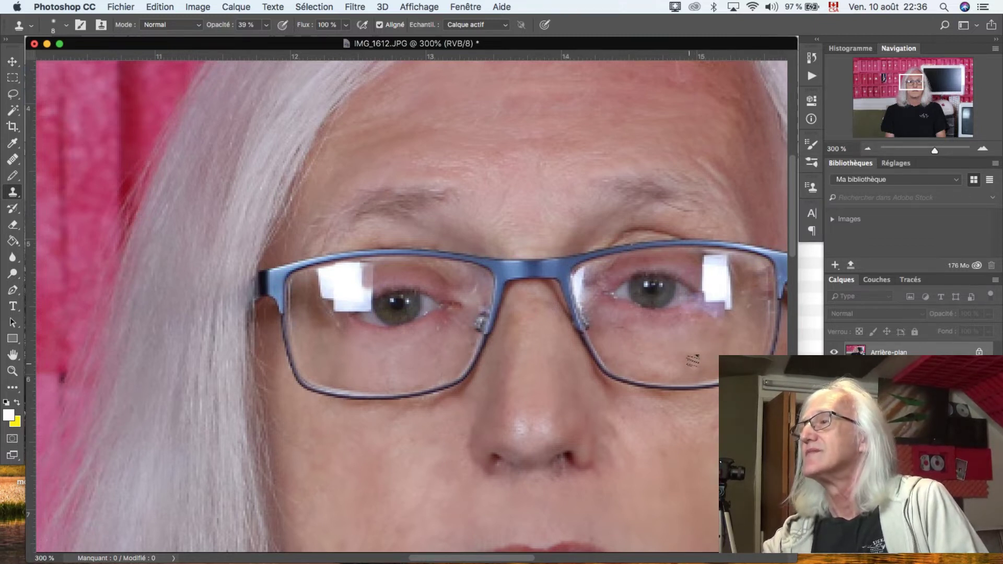
drag(595, 317, 606, 324)
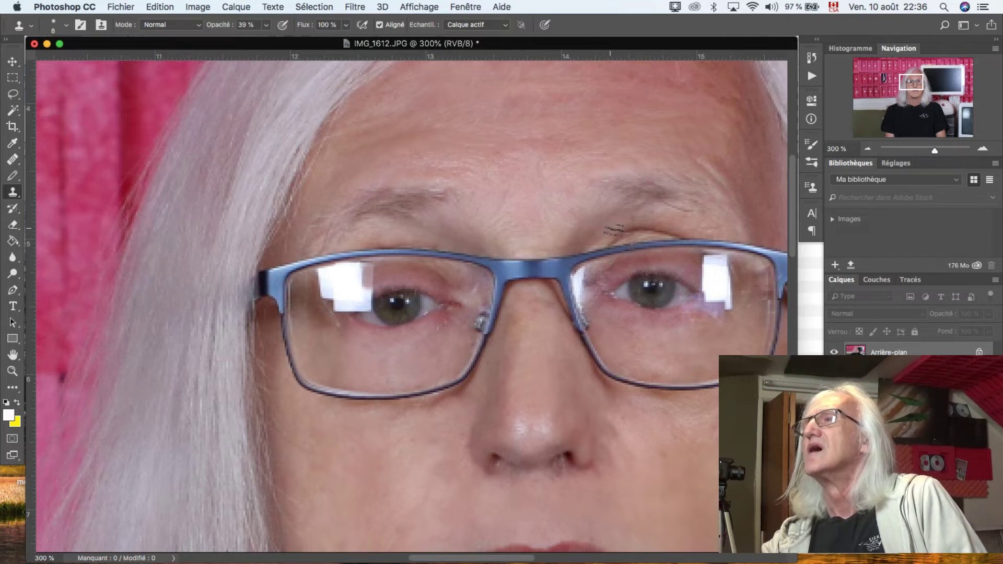
drag(625, 228, 622, 240)
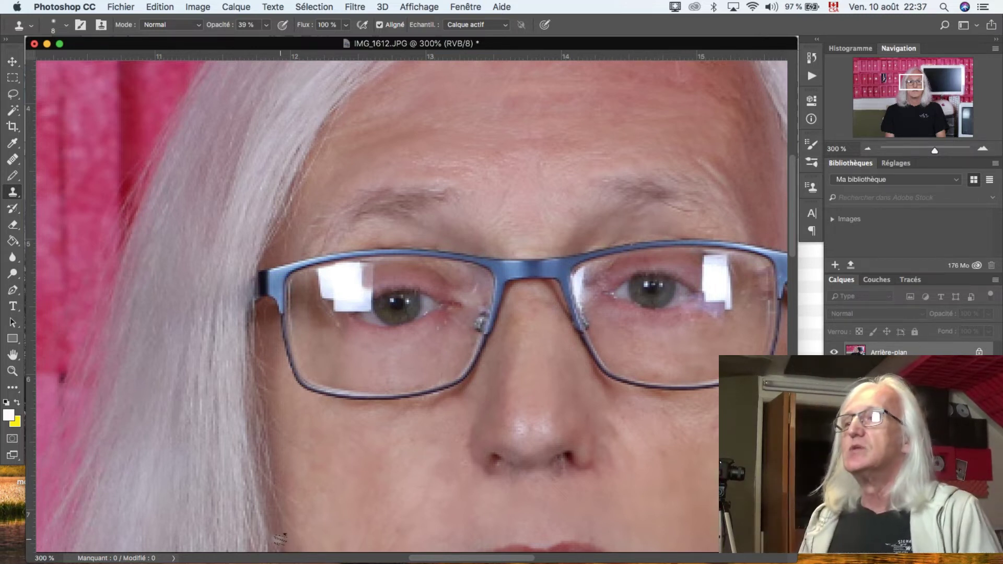
Smooth the forehead wrinkles with a 20 px Clone Stamp, first at 19% and finally at 29% opacity
scroll(418, 449, up, 5)
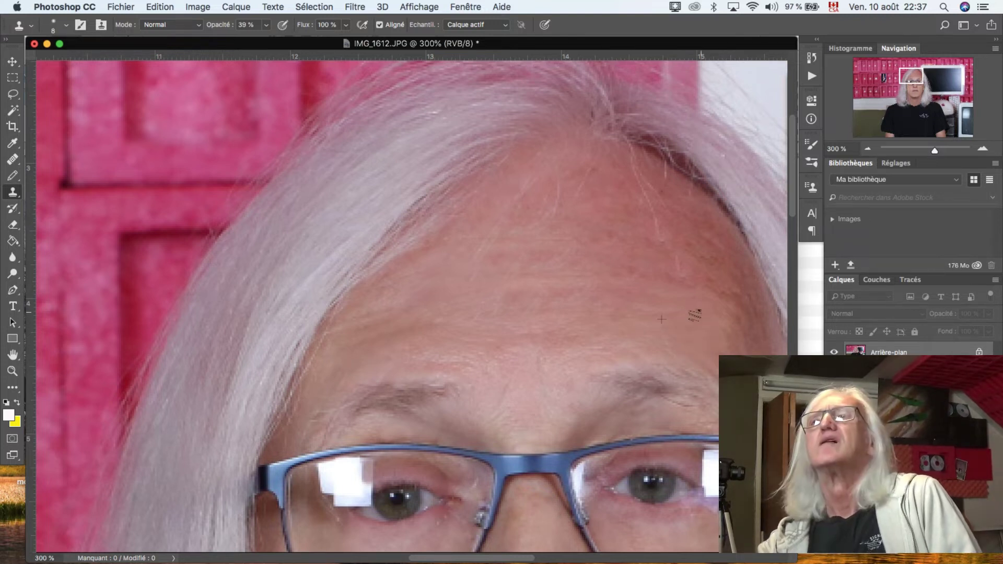
click(66, 26)
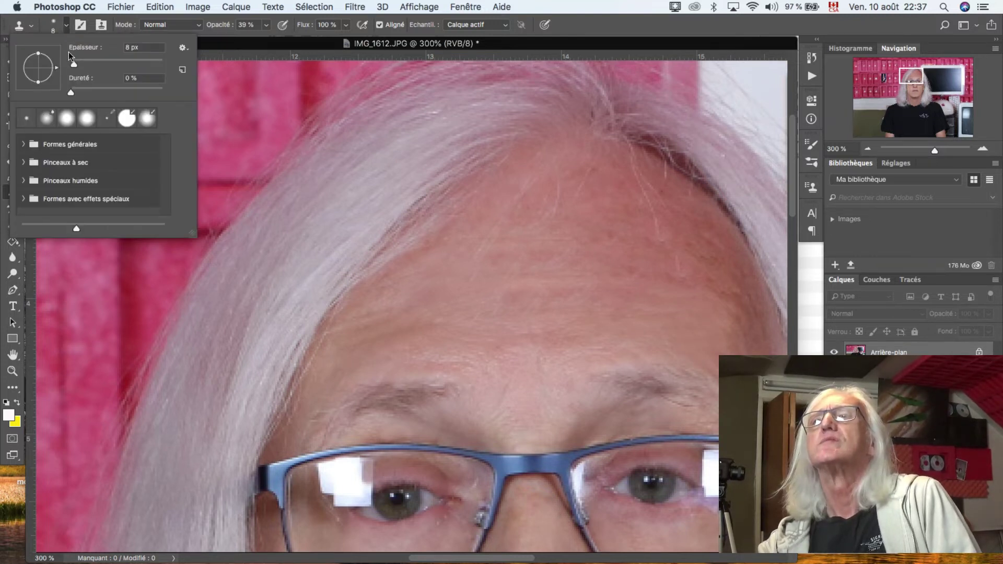
drag(75, 66, 79, 64)
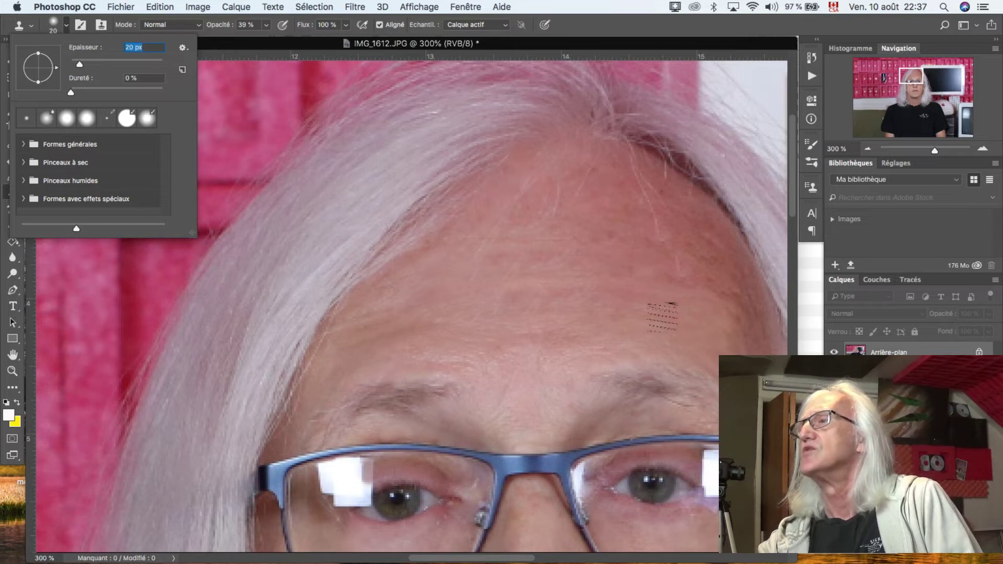
click(720, 298)
click(266, 25)
drag(265, 41, 255, 41)
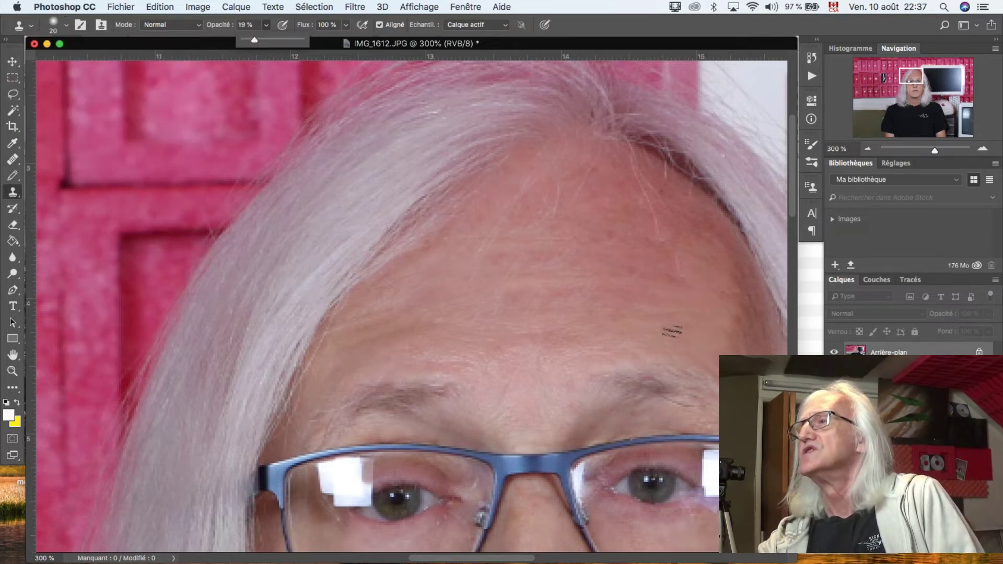
click(687, 326)
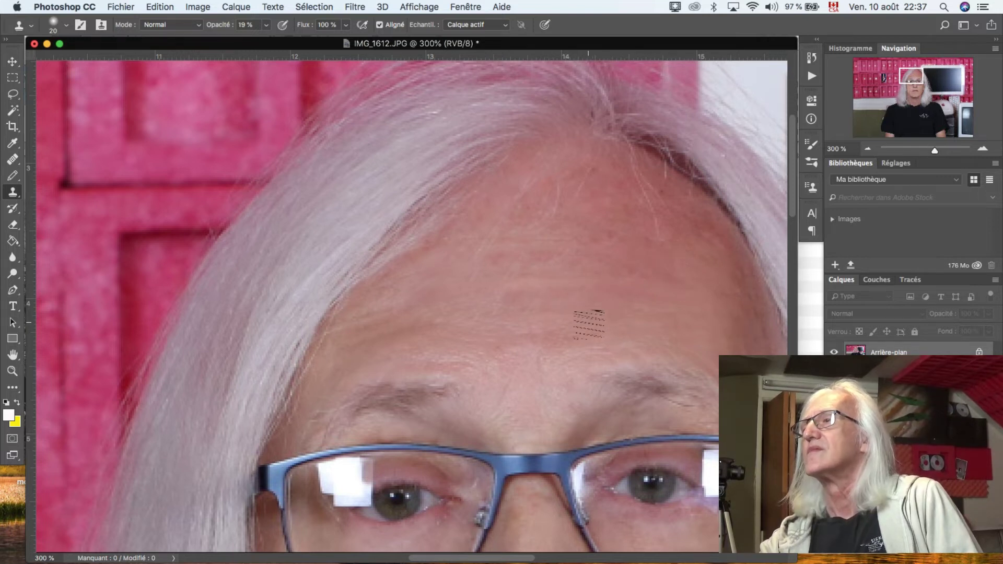
key(2)
key(9)
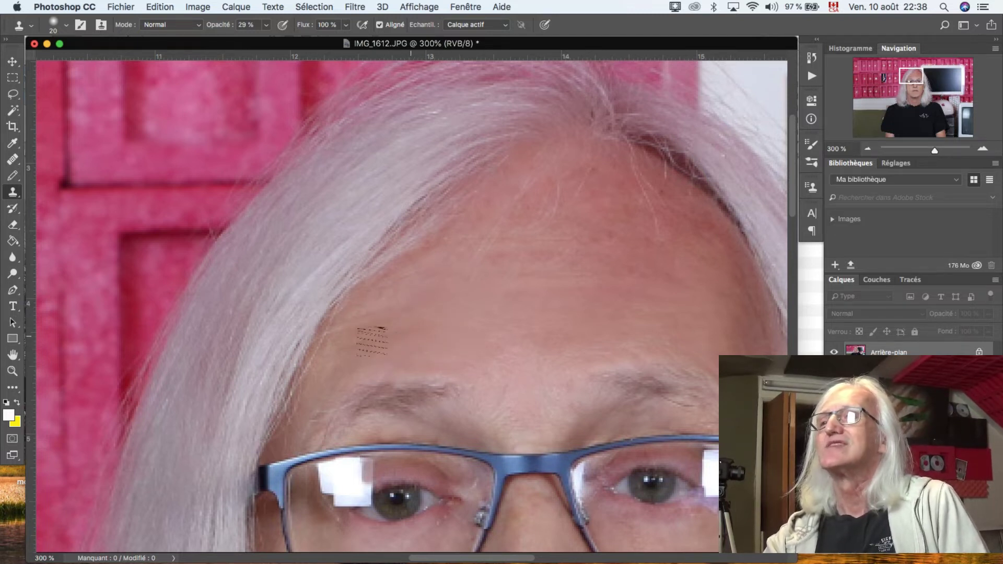
Roll the history back by the last four Clone Stamp strokes on the lower face
key(super+1)
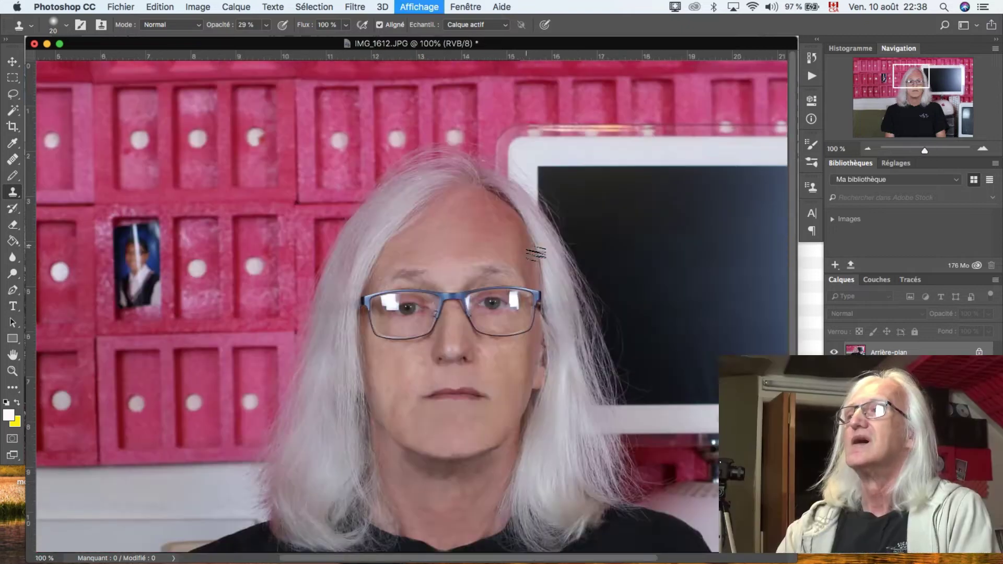
key(super+minus)
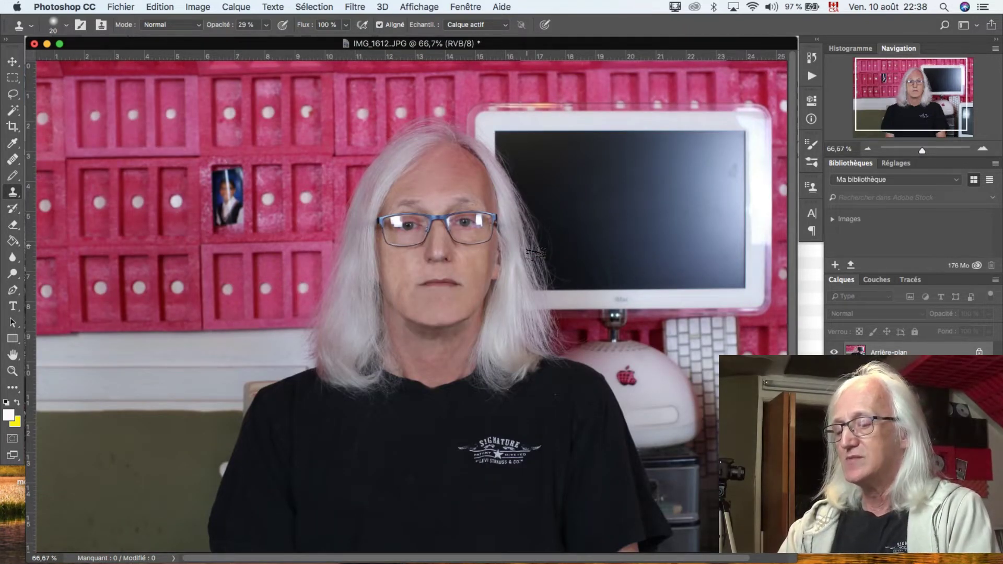
key(super+plus)
key(super+plus)
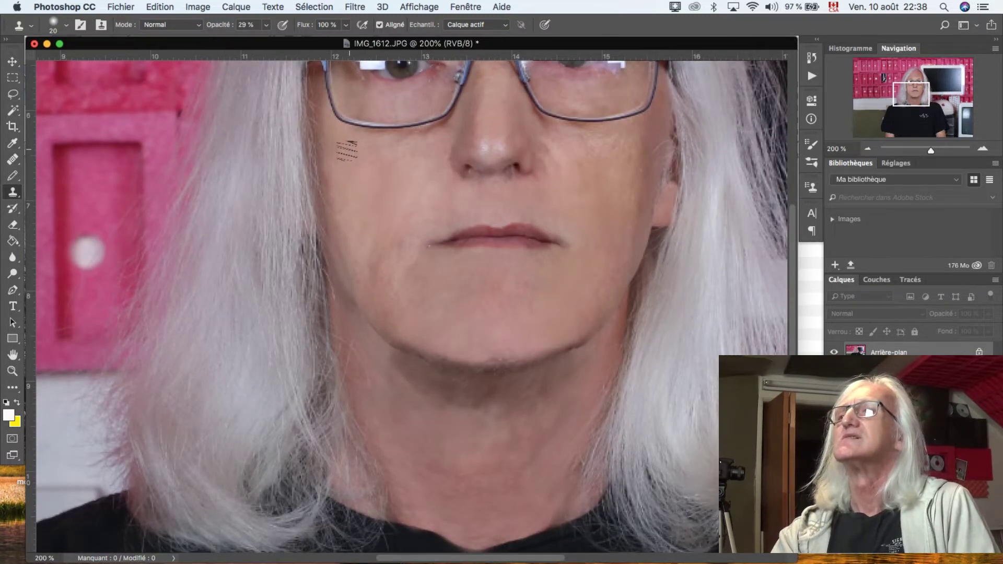
click(812, 58)
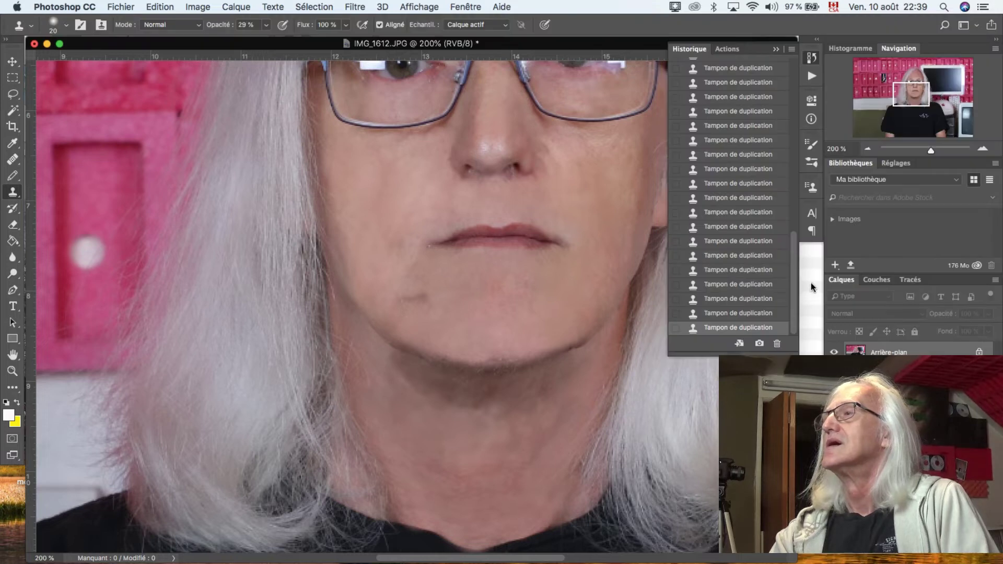
click(726, 270)
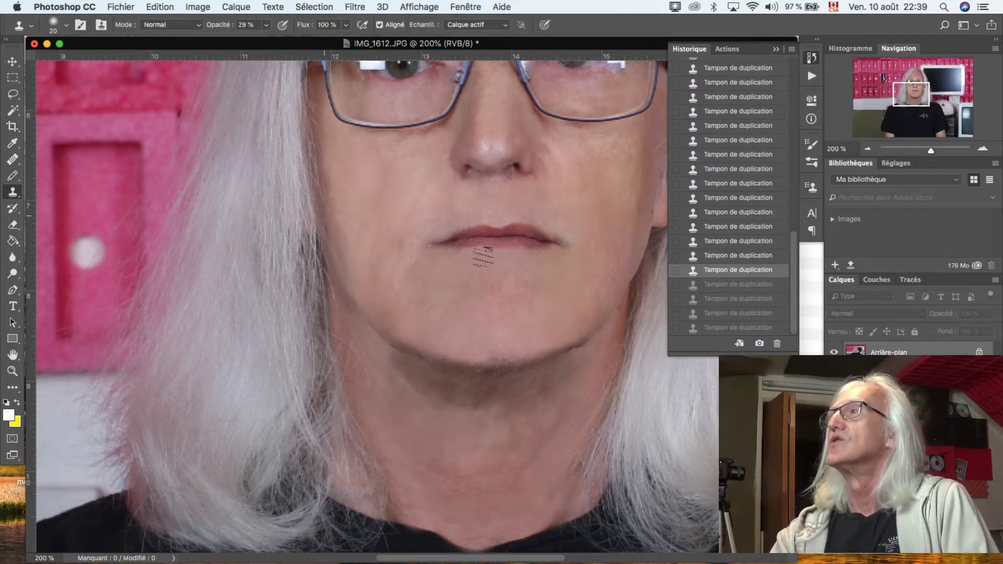
click(776, 50)
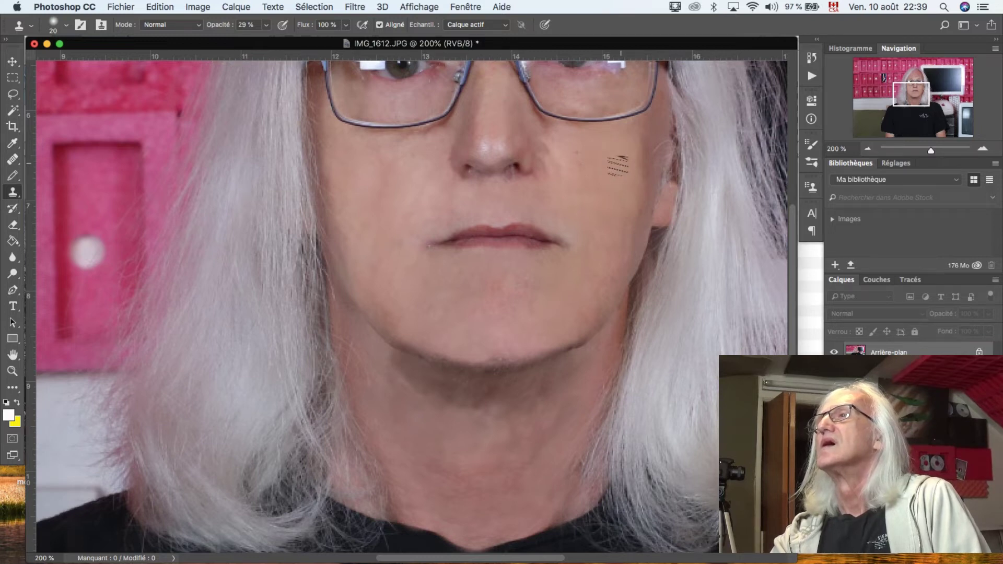
key(super+minus)
key(super+minus)
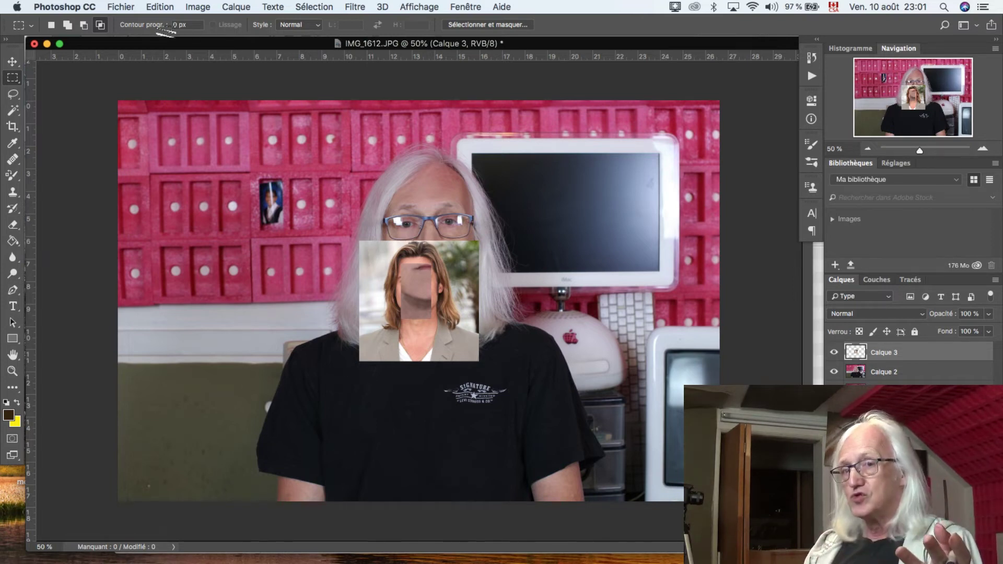
Lower Calque 3's opacity to 46% and move the cut-out portrait up over the man's face
click(121, 7)
click(121, 7)
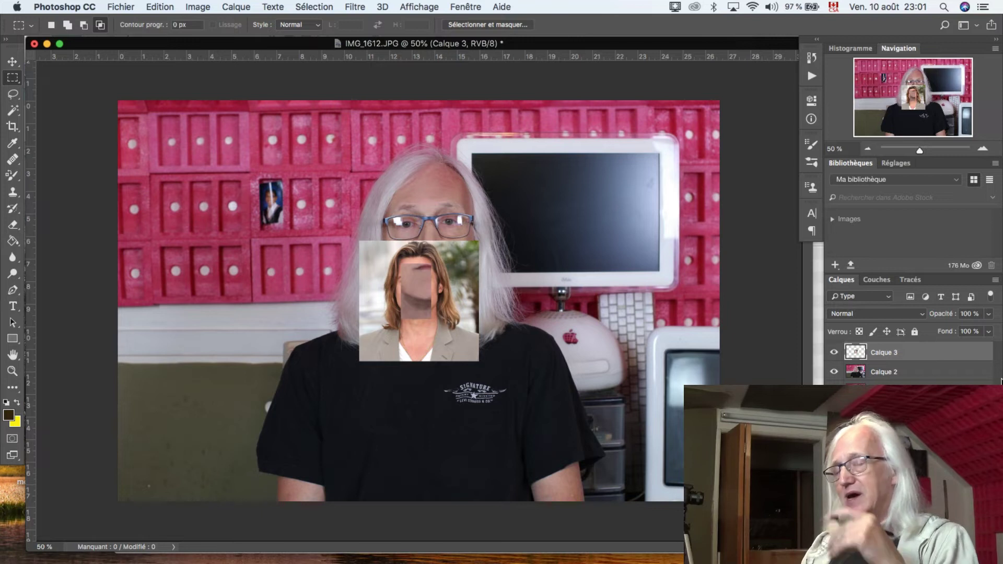
click(989, 313)
drag(989, 329, 958, 332)
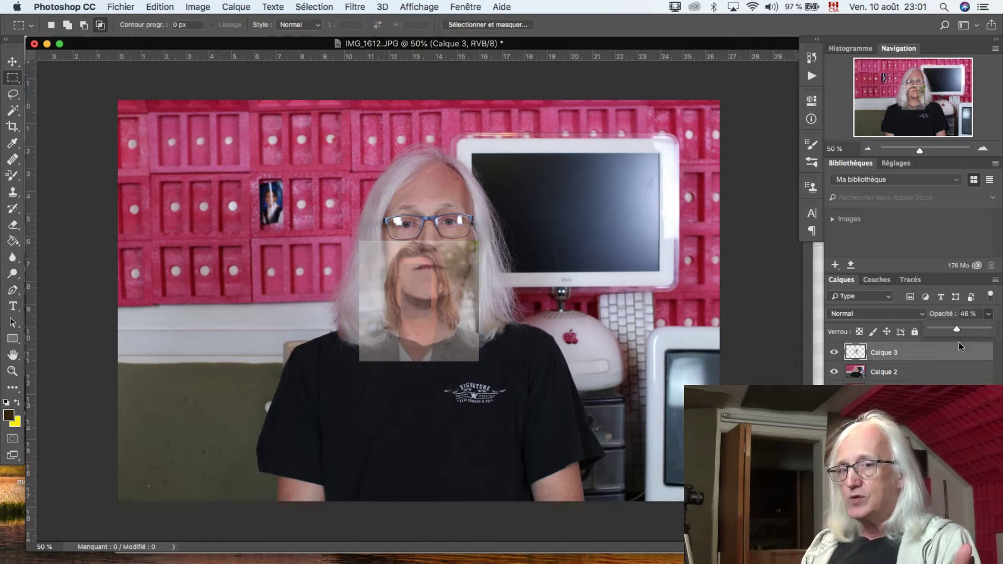
click(13, 61)
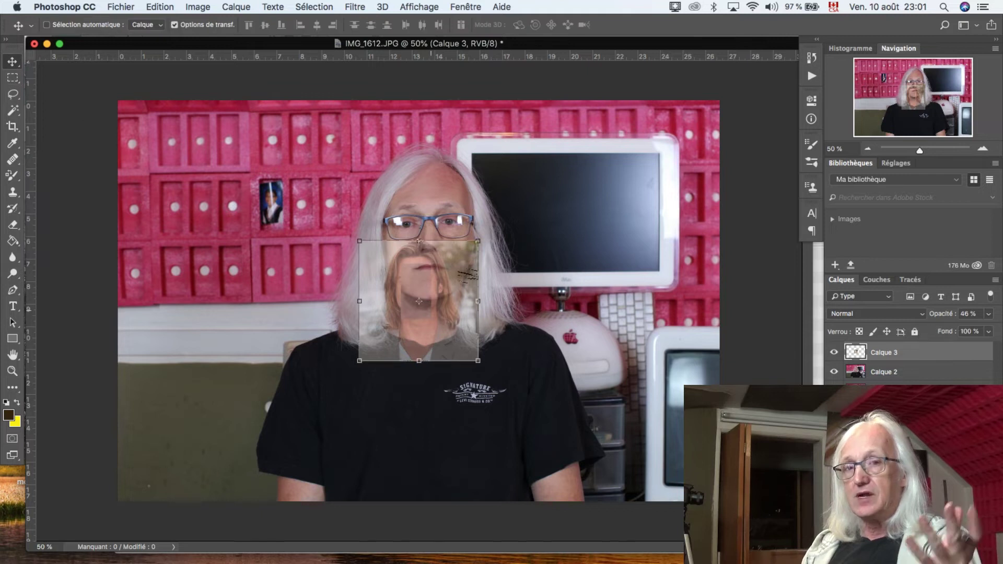
drag(410, 308, 411, 249)
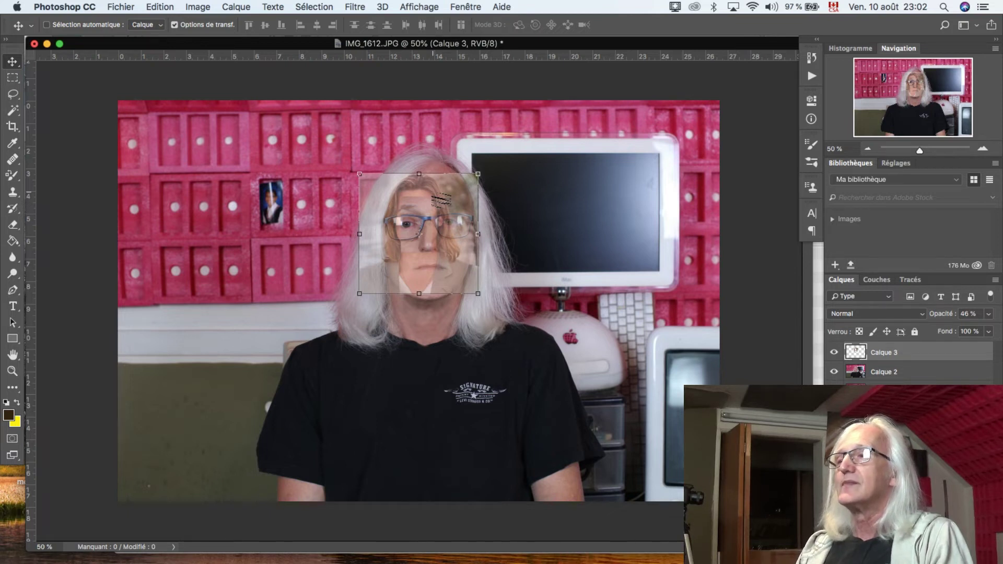
Enlarge the Calque 3 portrait until its face opening fits the man's face, and restore the layer's opacity to 100%
drag(420, 234, 400, 206)
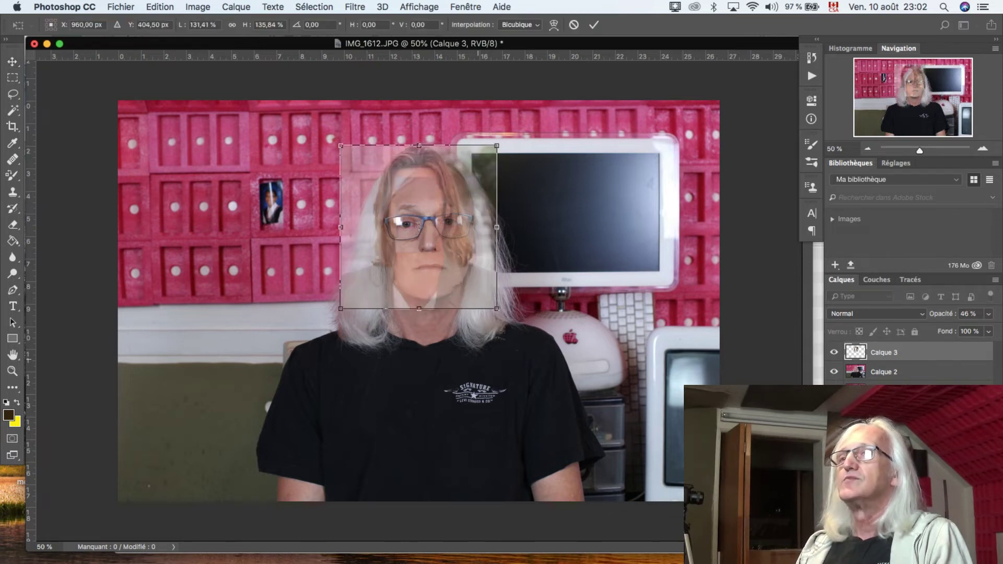
drag(457, 264, 531, 401)
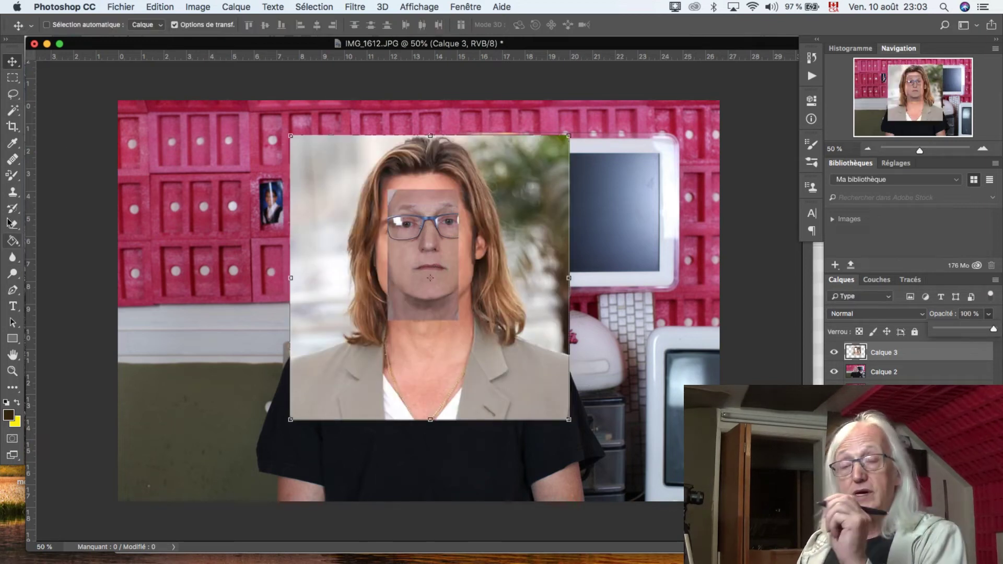
key(super+1)
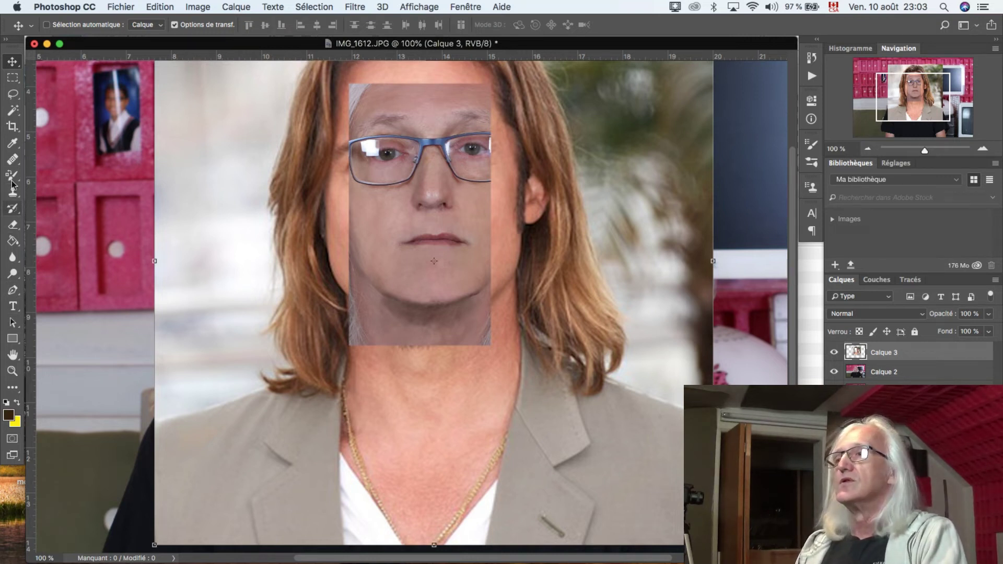
Erase the Calque 3 portrait's skin on the neck, jaw and cheek on the iMac side with a 25 px Eraser
click(13, 225)
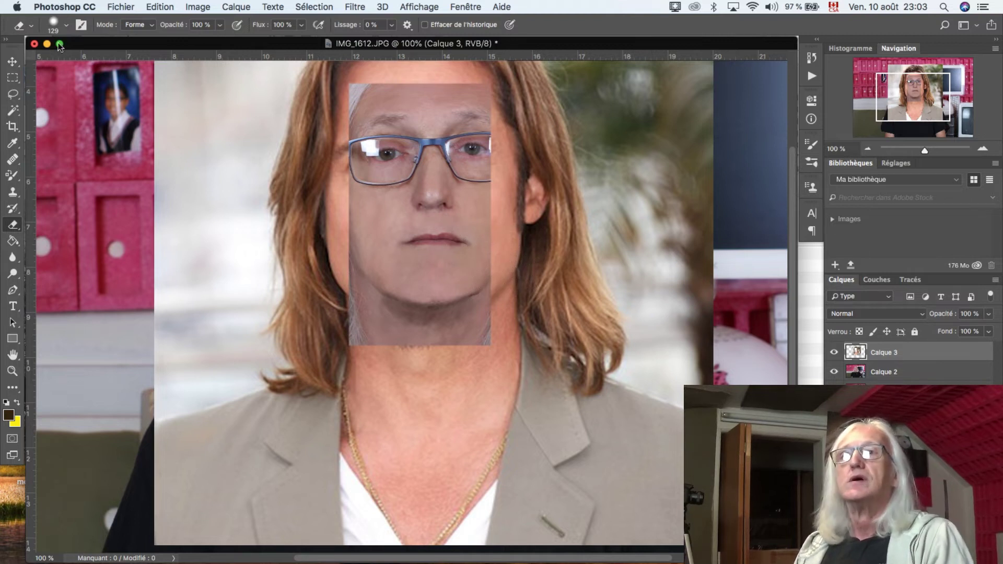
click(54, 25)
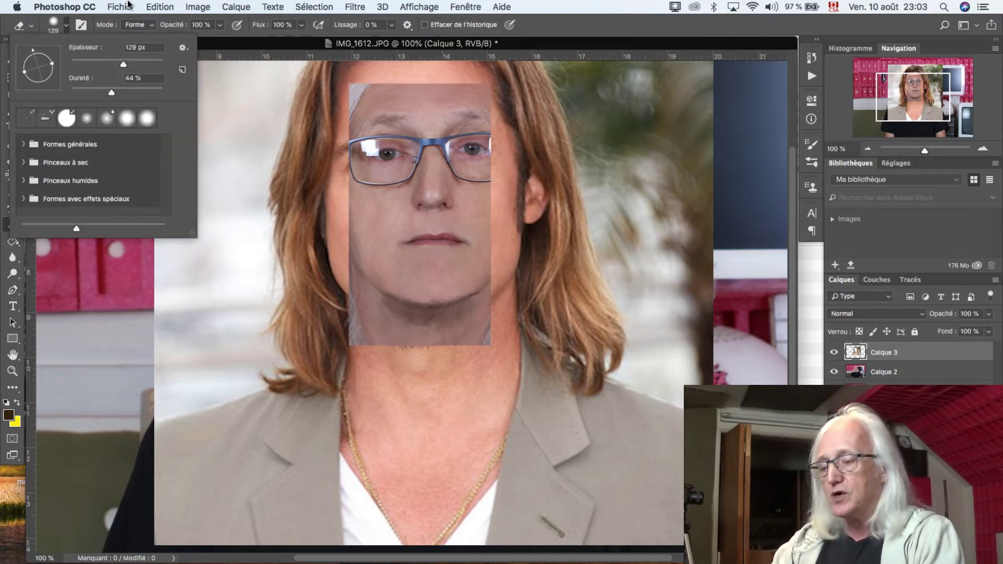
text(25)
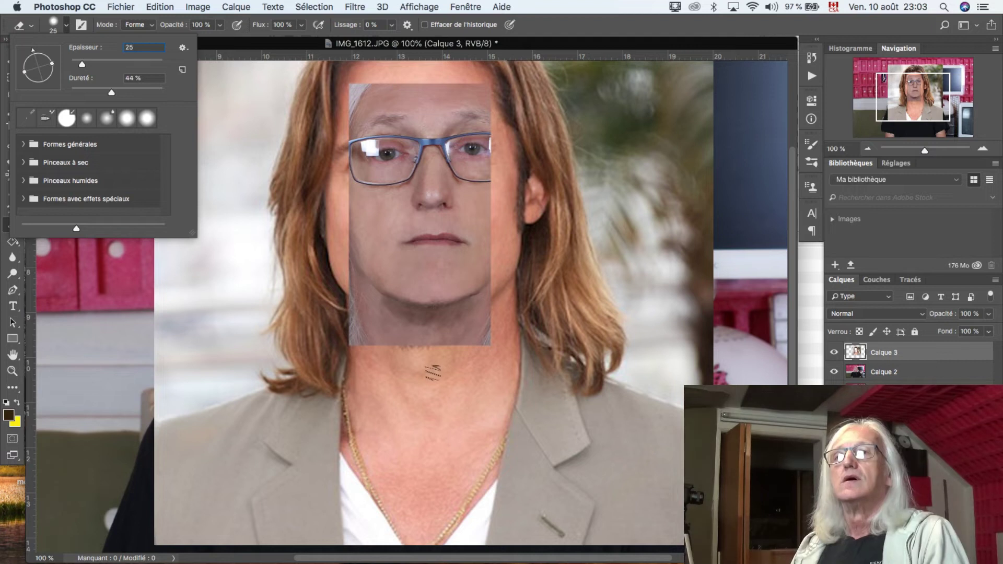
mouse_move(439, 361)
mouse_down()
mouse_move(457, 375)
mouse_move(470, 363)
mouse_move(470, 296)
mouse_move(491, 254)
mouse_move(502, 286)
mouse_move(509, 266)
mouse_move(506, 315)
mouse_up()
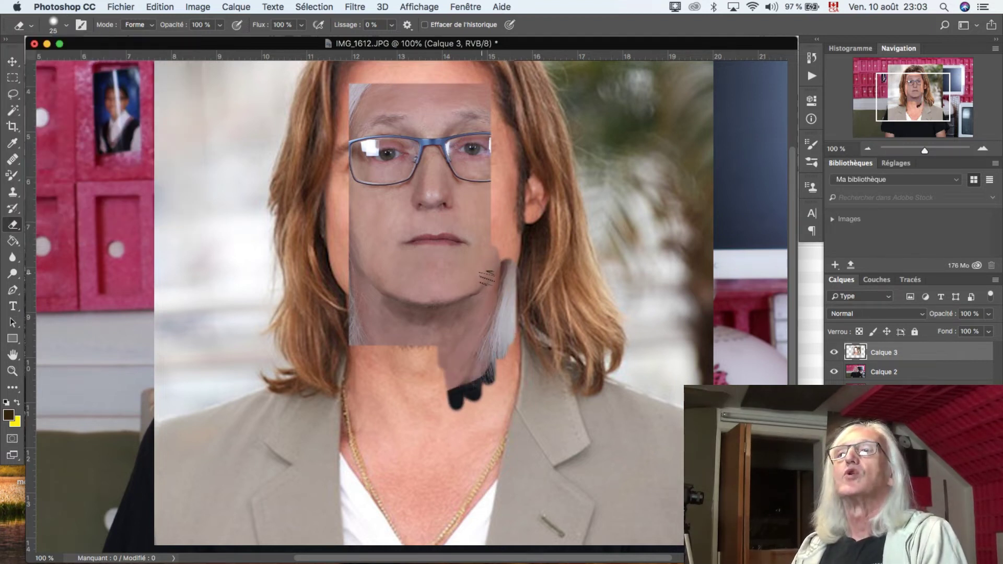
drag(484, 262, 506, 201)
drag(507, 201, 508, 183)
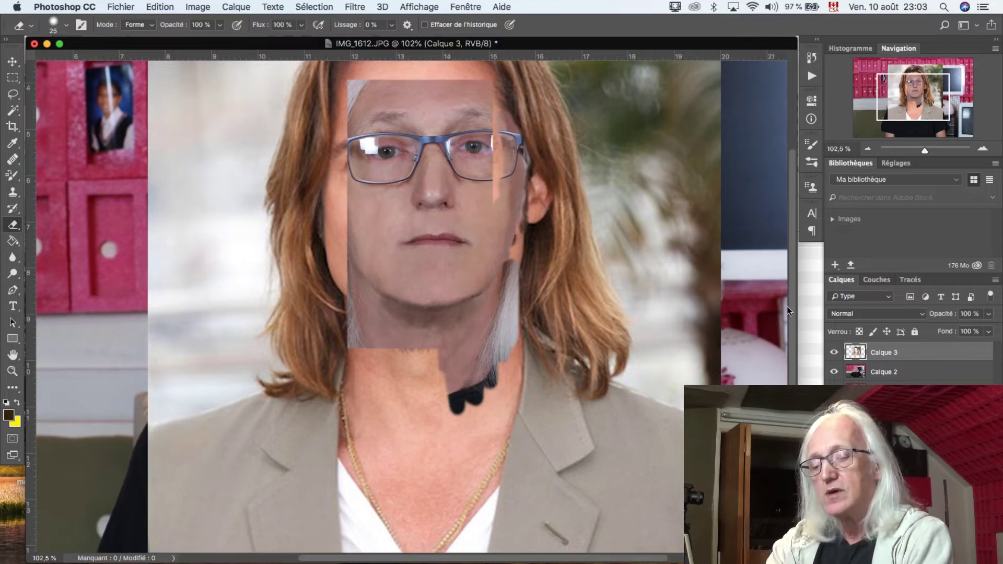
Erase the remaining Calque 3 skin around the forehead, ear and opposite cheek so the man's face fills the hair opening
scroll(395, 194, up, 4)
mouse_move(398, 163)
mouse_down()
mouse_move(425, 175)
mouse_move(455, 146)
mouse_move(517, 320)
mouse_move(522, 256)
mouse_move(538, 272)
mouse_move(527, 298)
mouse_move(536, 299)
mouse_move(537, 274)
mouse_up()
key(super+alt+z)
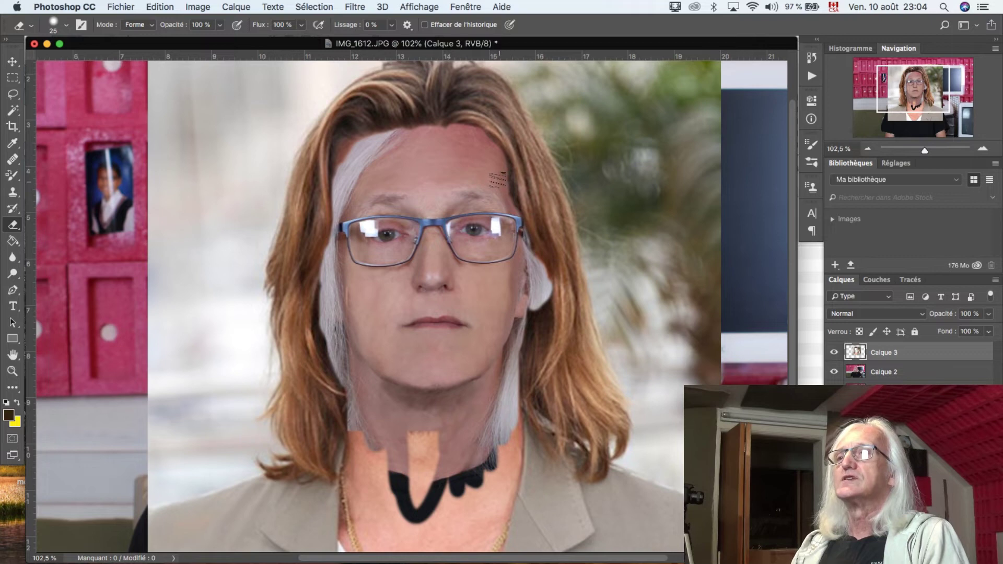
mouse_move(341, 175)
mouse_down()
mouse_move(351, 149)
mouse_move(344, 194)
mouse_up()
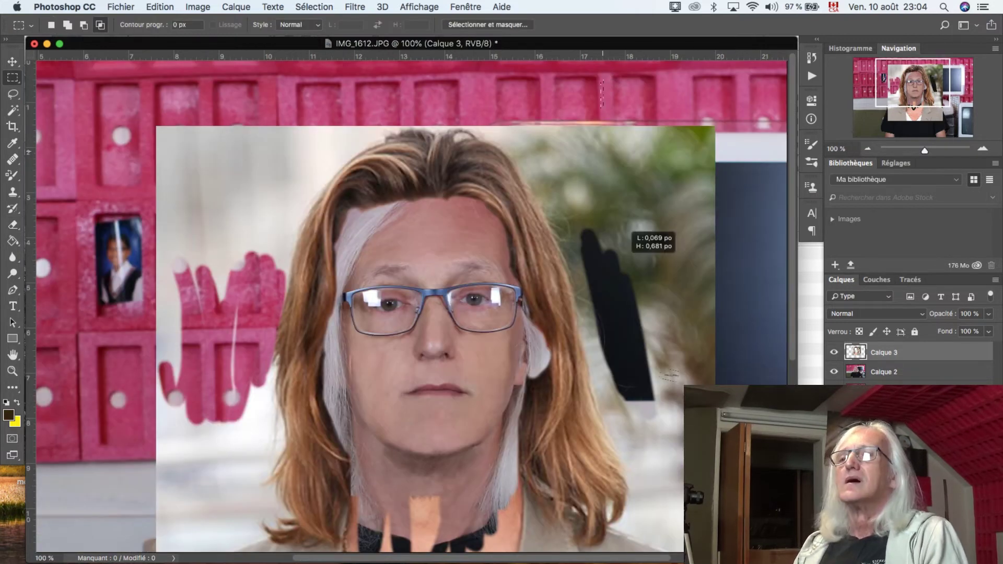
Cut large rectangular areas of background on both sides of the hair out of Calque 3
drag(671, 376, 750, 441)
key(super+z)
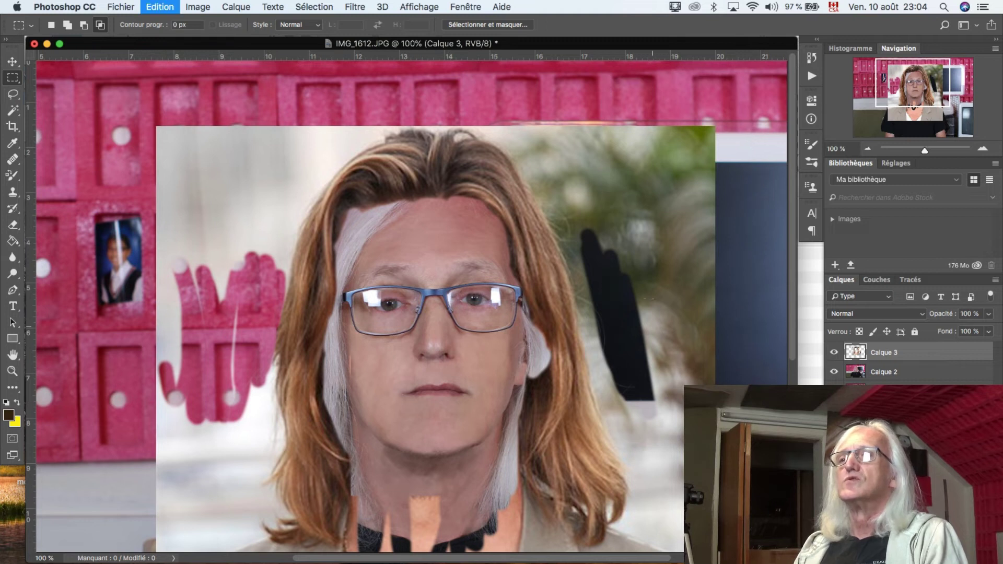
drag(135, 92, 266, 480)
key(super+x)
drag(93, 362, 257, 489)
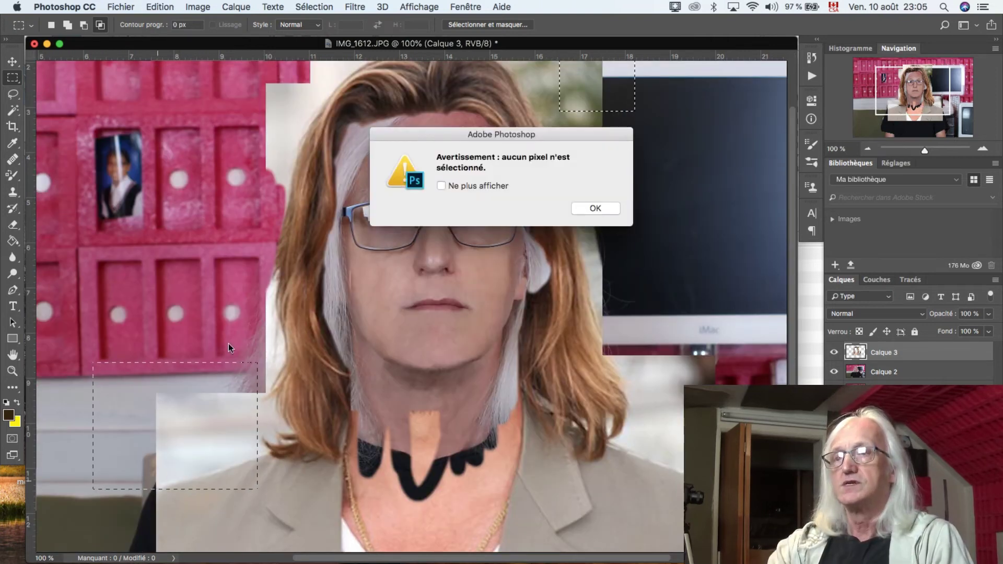
click(593, 209)
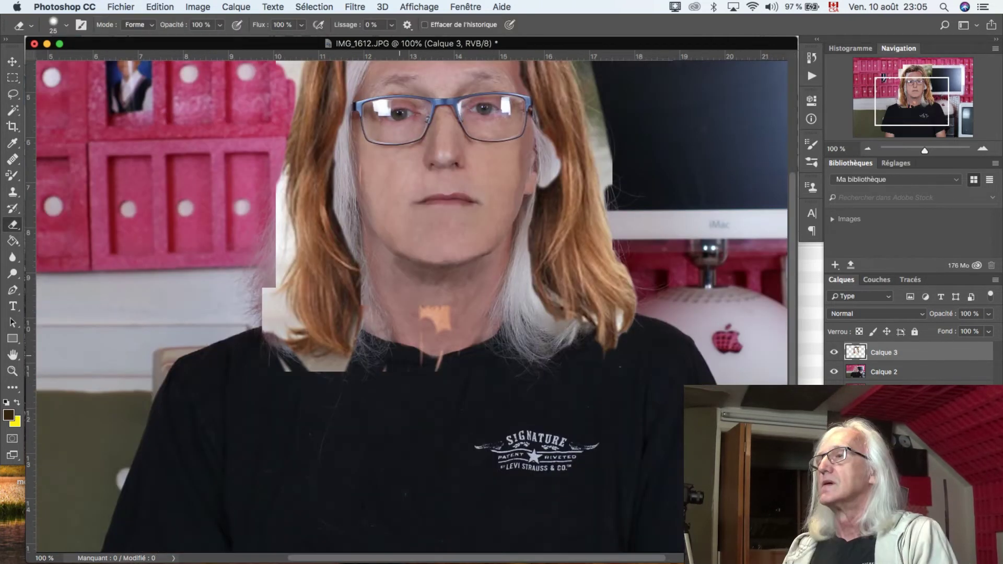
Erase the leftover skin patch on the neck and the pale background beside the hair on the pink-wall side
mouse_move(425, 324)
mouse_down()
mouse_move(444, 316)
mouse_move(436, 345)
mouse_up()
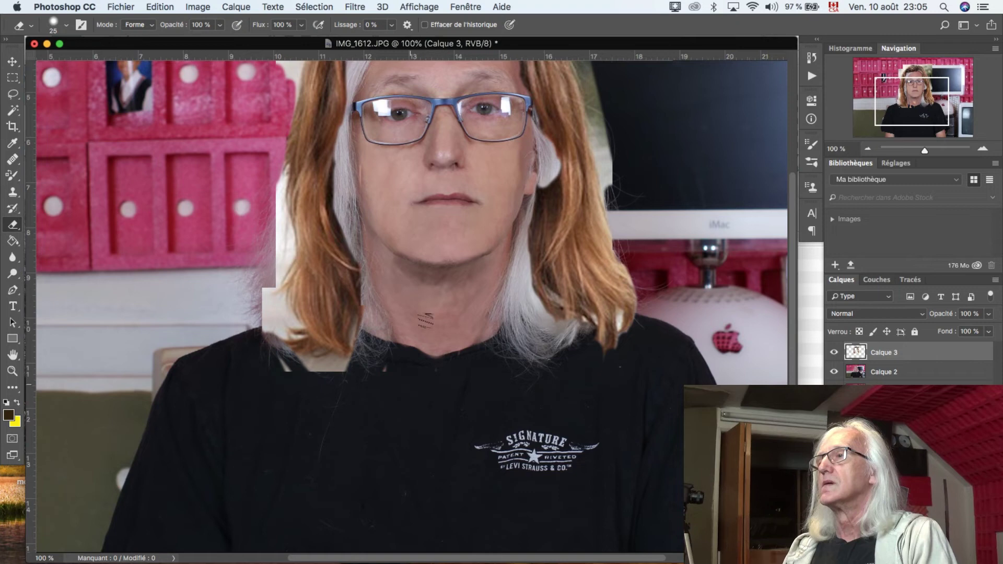
mouse_move(253, 308)
mouse_down()
mouse_move(259, 316)
mouse_move(282, 250)
mouse_up()
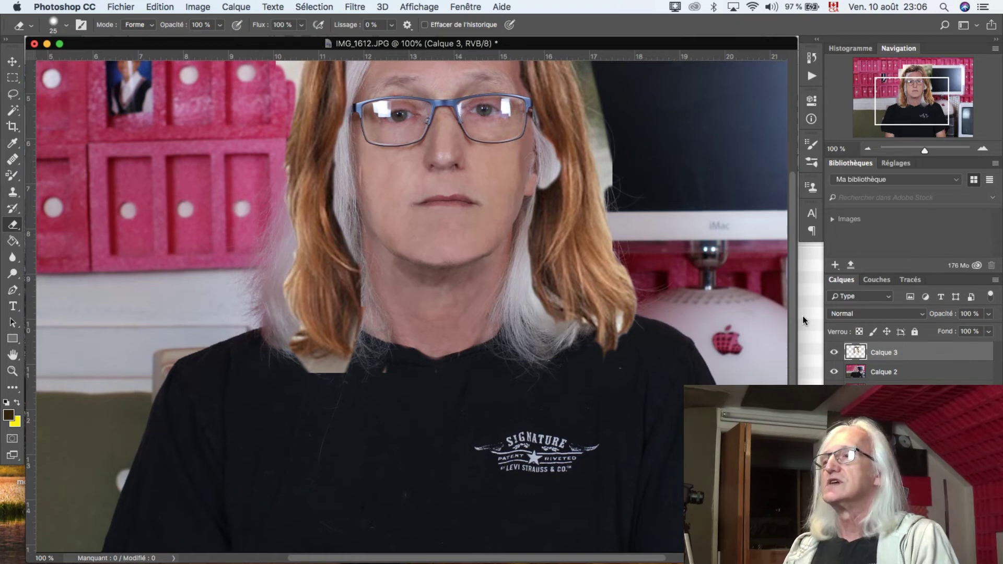
scroll(738, 252, up, 5)
mouse_move(268, 191)
mouse_down()
mouse_move(263, 219)
mouse_move(285, 183)
mouse_move(287, 241)
mouse_move(298, 162)
mouse_move(296, 209)
mouse_move(313, 141)
mouse_move(279, 183)
mouse_move(308, 130)
mouse_up()
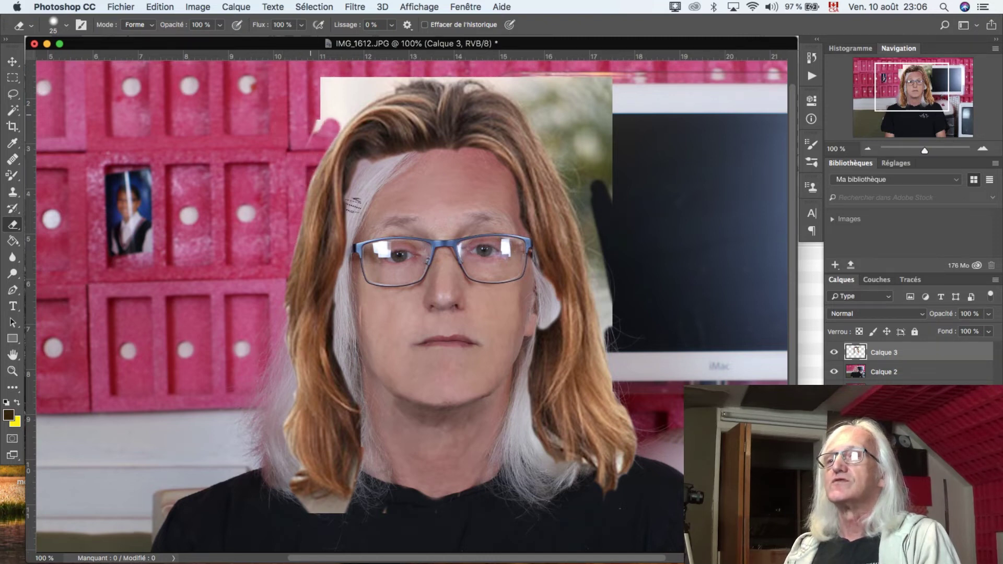
Erase the remaining portrait background beside the hair over the iMac screen and above the head
scroll(793, 274, up, 2)
mouse_move(631, 189)
mouse_down()
mouse_move(595, 339)
mouse_move(602, 392)
mouse_move(585, 225)
mouse_move(604, 209)
mouse_up()
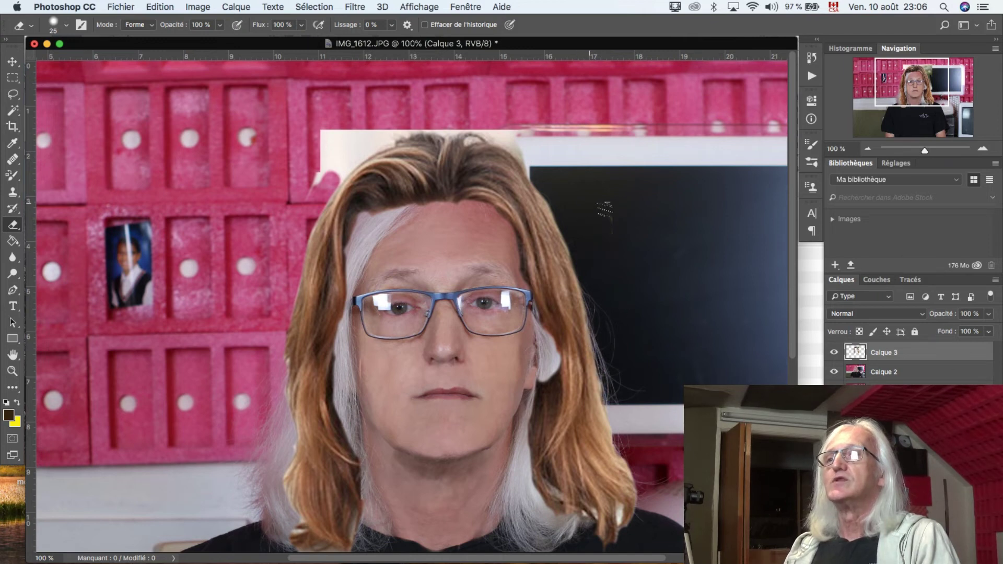
mouse_move(339, 164)
mouse_down()
mouse_move(313, 182)
mouse_move(517, 135)
mouse_up()
Warp the Calque 3 hair with custom deformation, spreading its lower locks outward and raising the hairline to fit the man's head
click(167, 8)
click(167, 8)
click(166, 7)
click(165, 7)
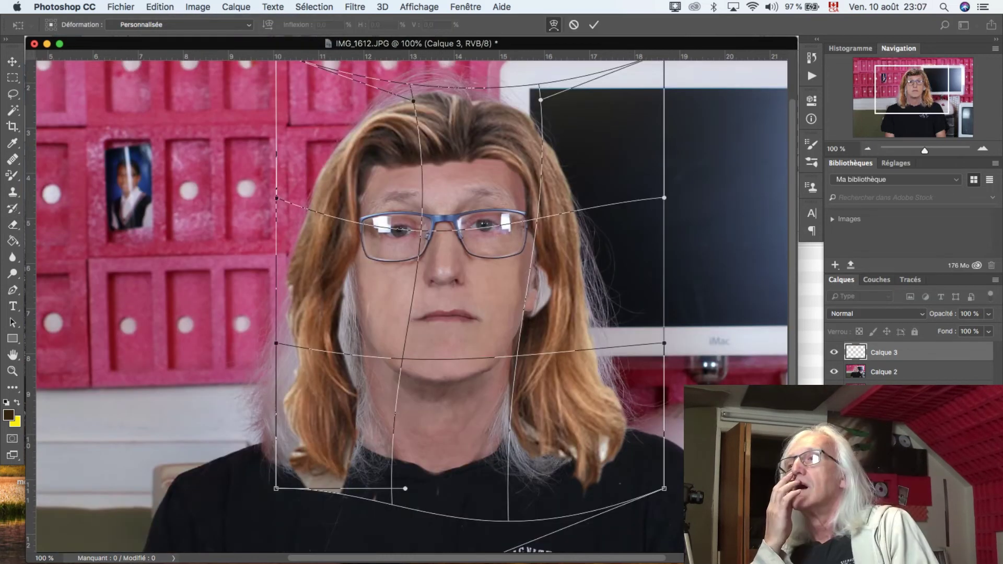
drag(515, 521, 501, 548)
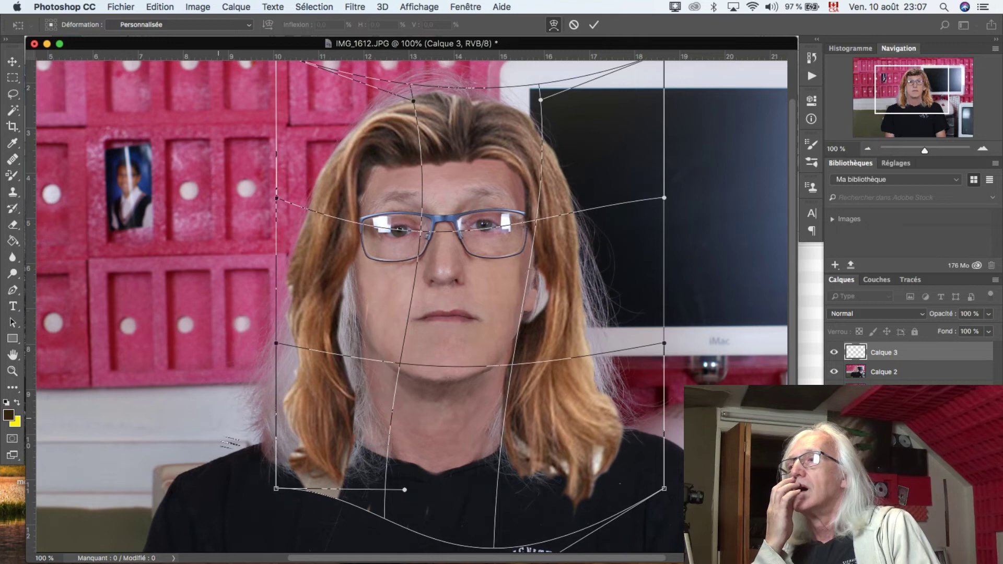
drag(276, 343, 256, 354)
drag(394, 363, 413, 362)
click(7, 64)
key(Return)
drag(444, 137, 435, 112)
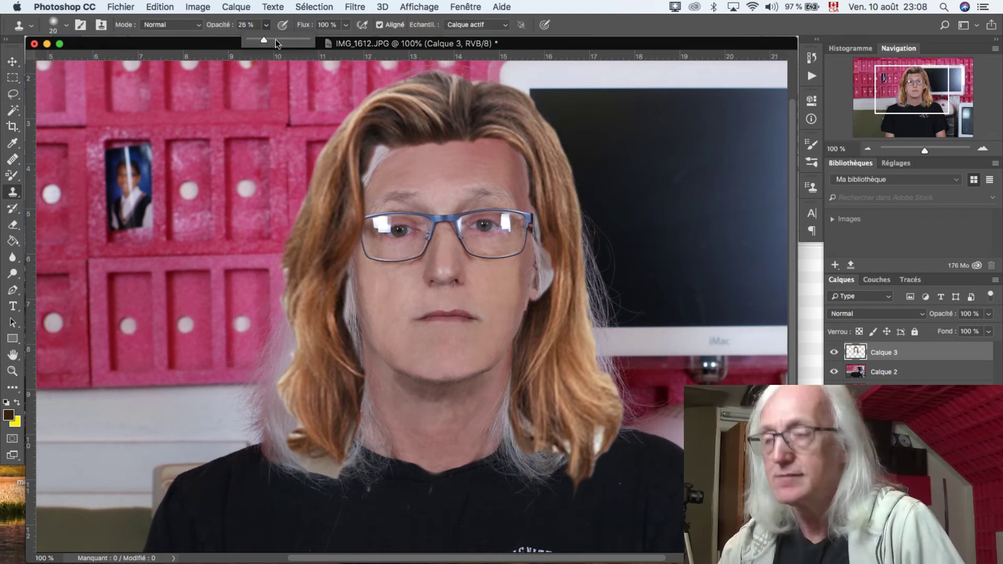
Clone blond hair over the grey strands by the ear, temple and outer hair edge on the iMac side at 100% opacity
drag(274, 39, 309, 40)
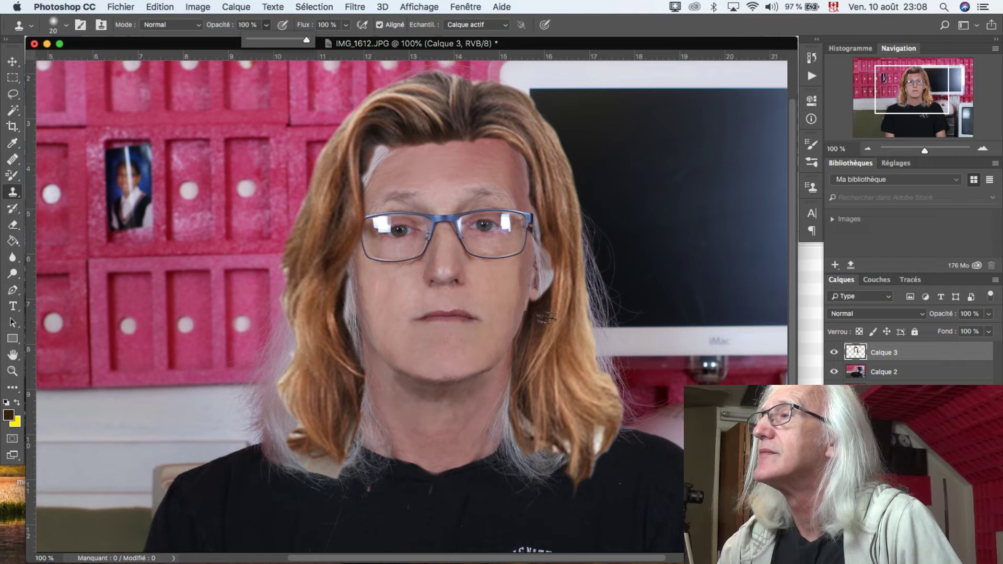
click(544, 314)
drag(543, 291, 522, 150)
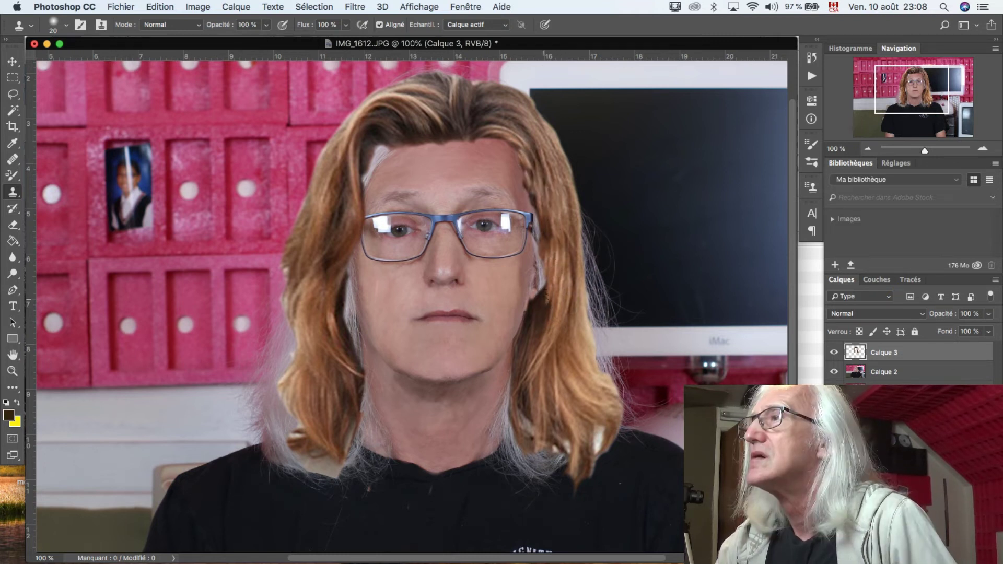
drag(549, 288, 545, 239)
mouse_move(590, 293)
mouse_down()
mouse_move(596, 334)
mouse_move(585, 248)
mouse_up()
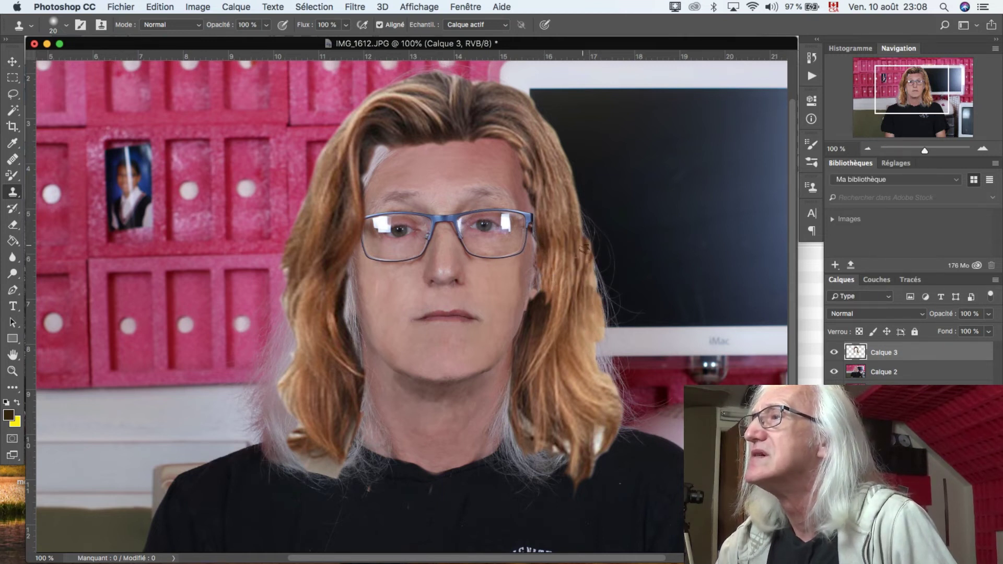